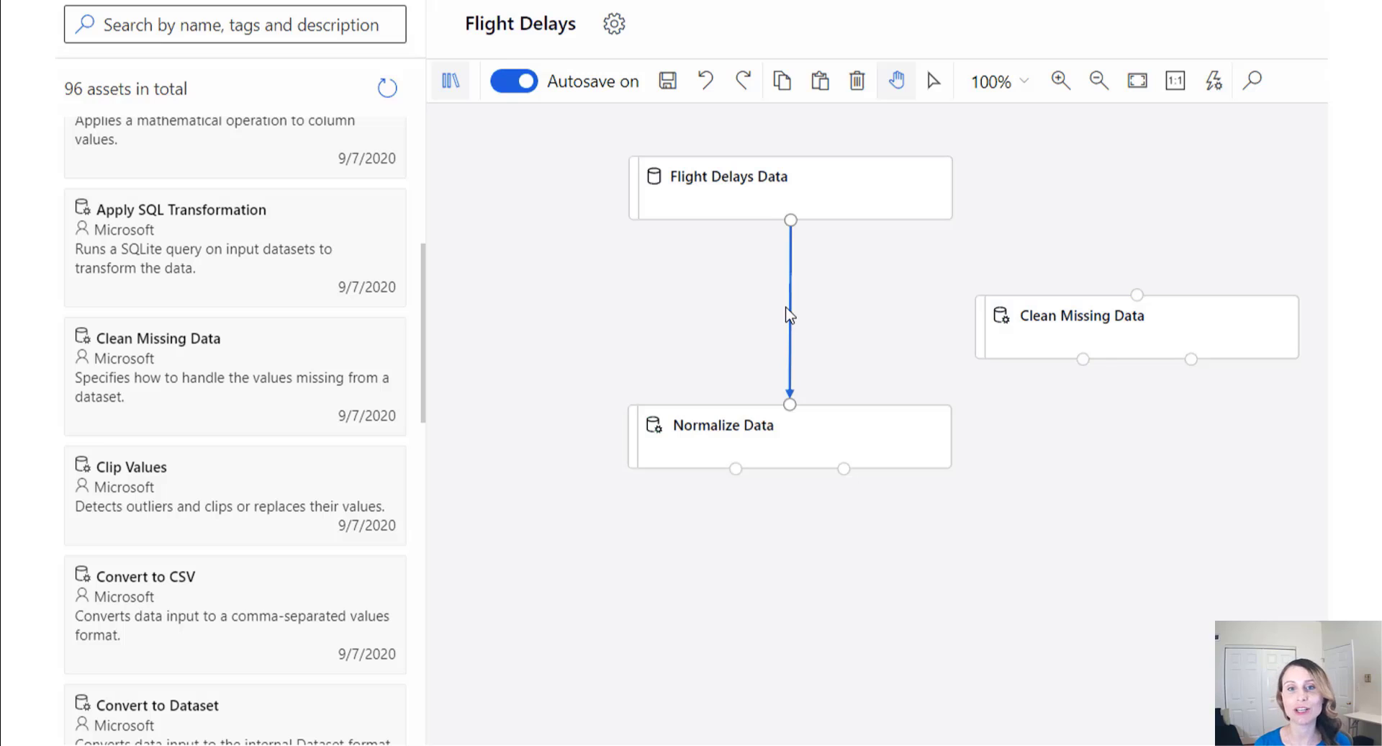
Replace the direct link from Flight Delays Data to Normalize Data with connections through the Clean Missing Data module.
key(Delete)
drag(790, 220, 1136, 294)
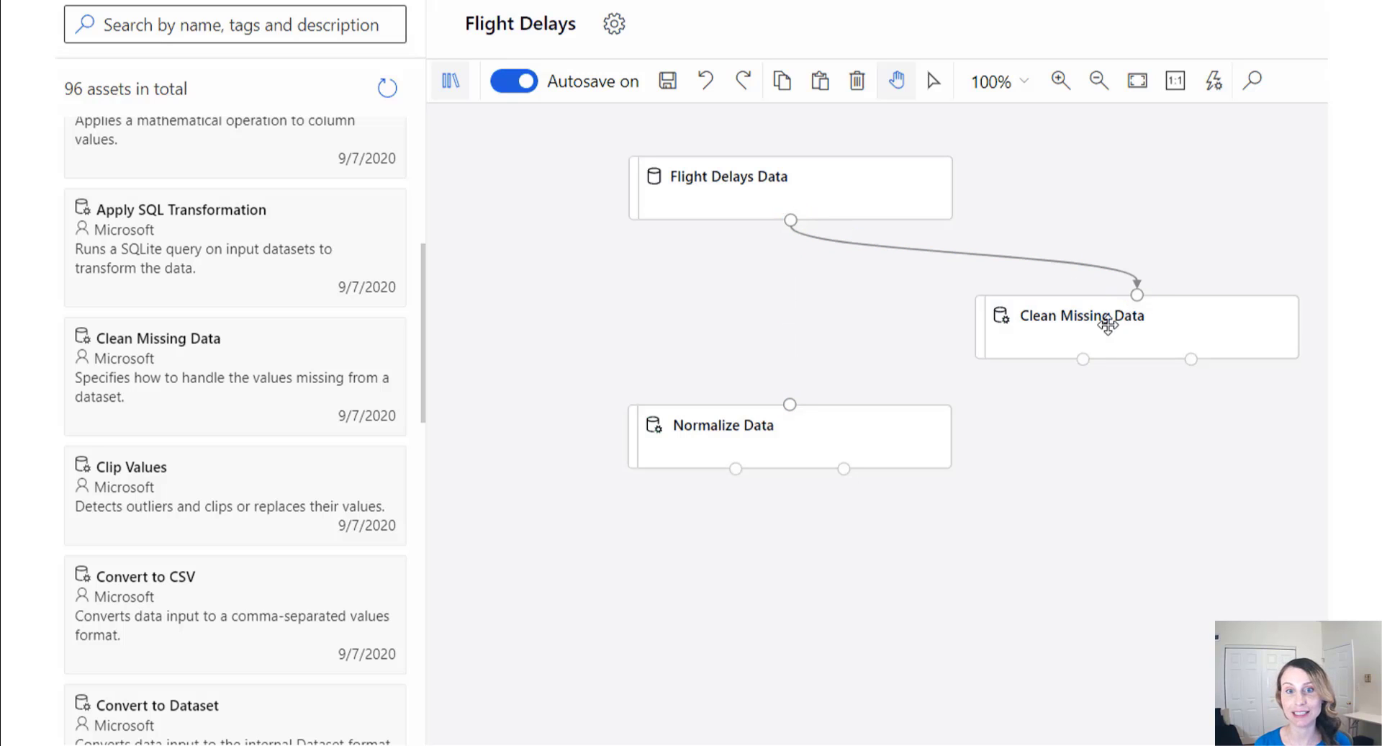
drag(1082, 359, 789, 404)
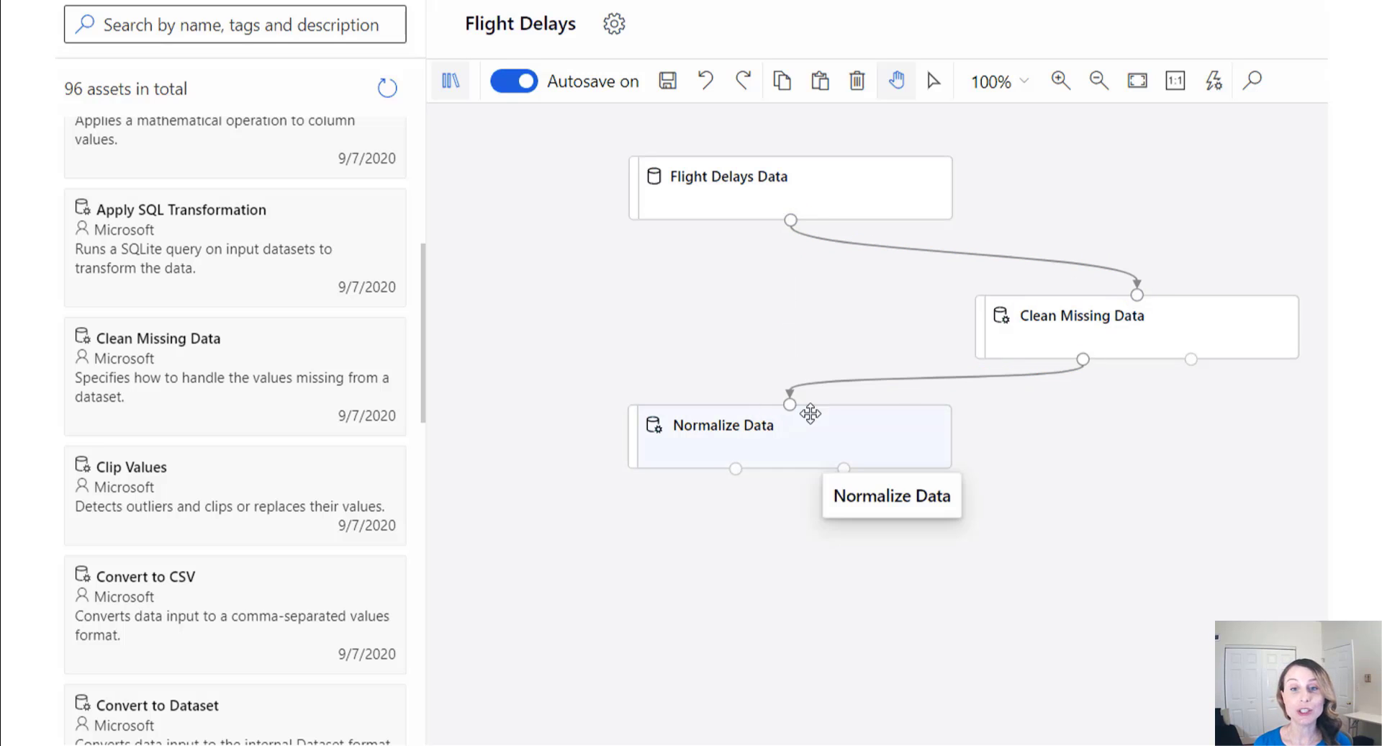
Place Clean Missing Data beside the pipeline, and reroute the link between Flight Delays Data and Normalize Data through its first output.
mouse_move(1144, 324)
mouse_down()
mouse_move(774, 324)
mouse_move(1137, 303)
mouse_move(1136, 323)
mouse_up()
click(789, 314)
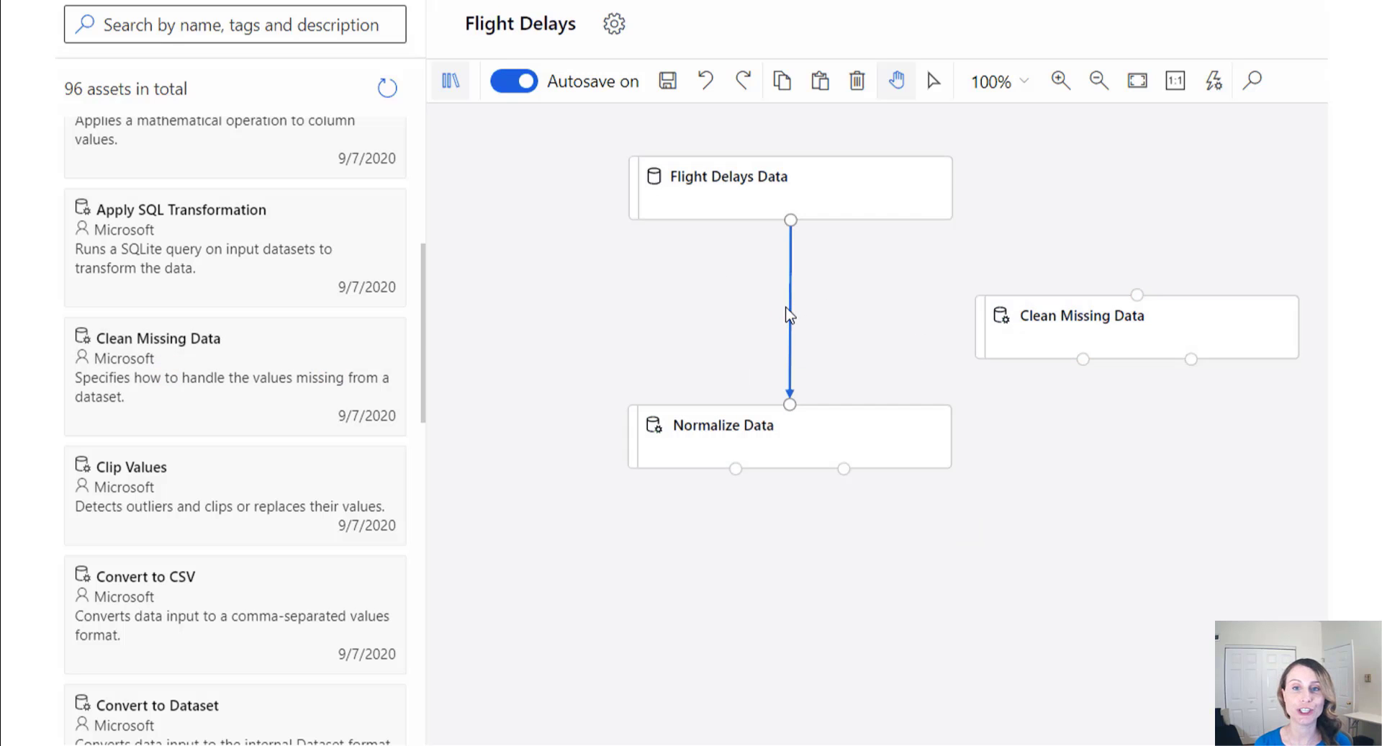
key(Delete)
drag(790, 219, 1137, 295)
drag(1082, 358, 789, 404)
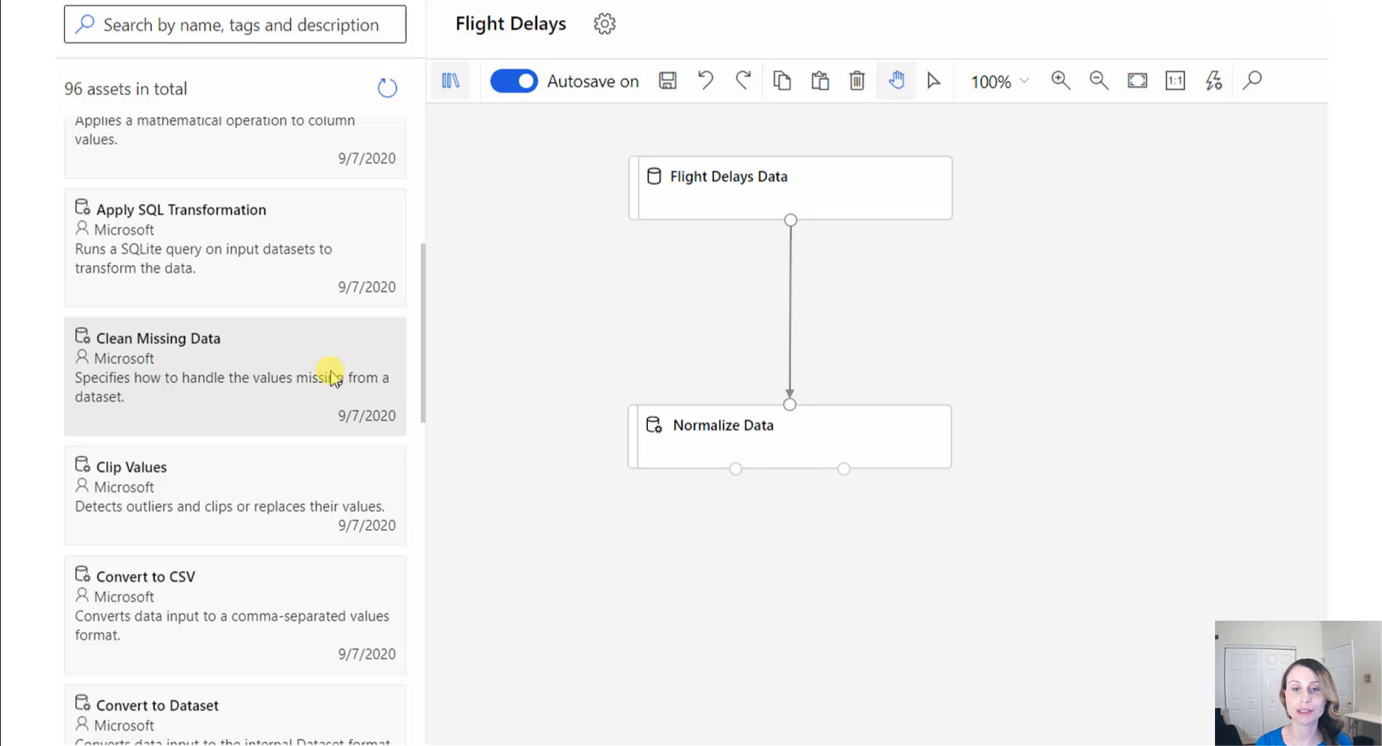
Add the Clean Missing Data module to the canvas and insert it between Flight Delays Data and Normalize Data, removing their direct link.
drag(355, 370, 1132, 321)
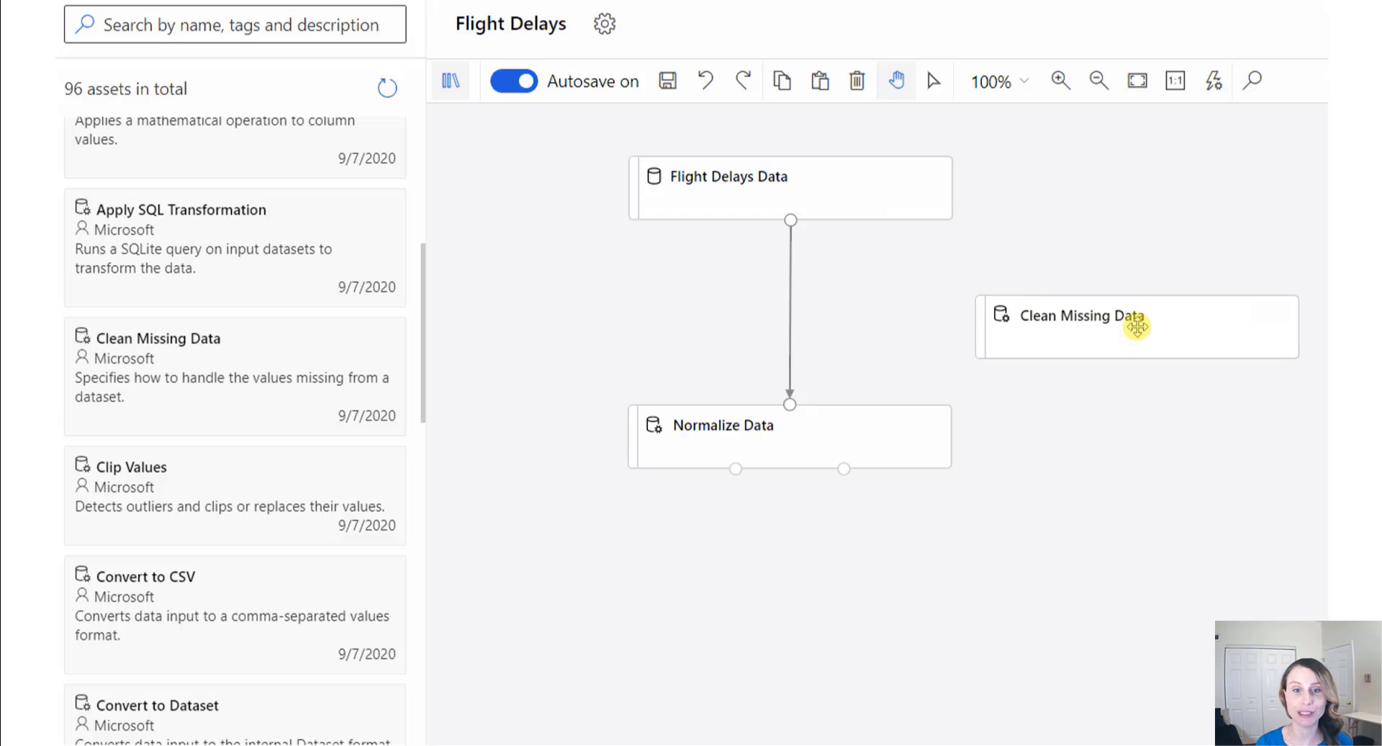
click(788, 312)
key(Delete)
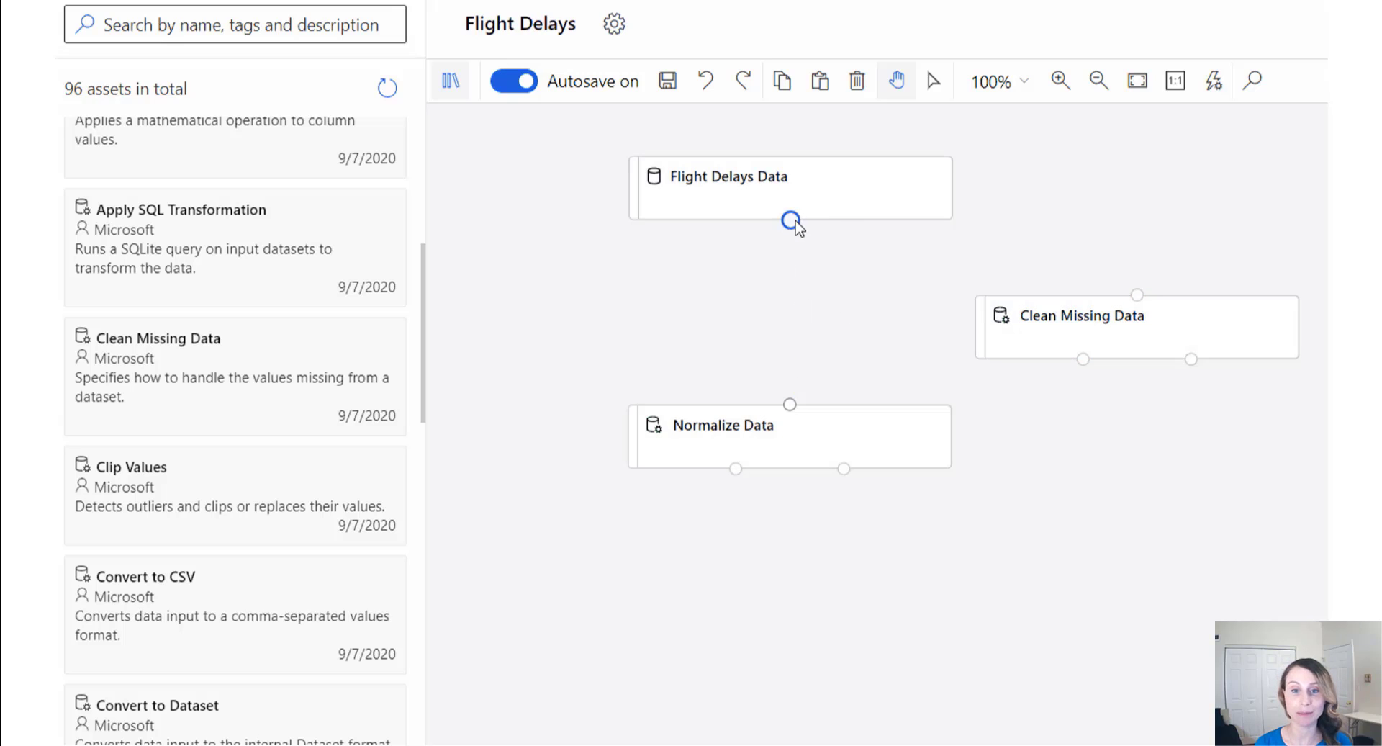
drag(789, 220, 1136, 295)
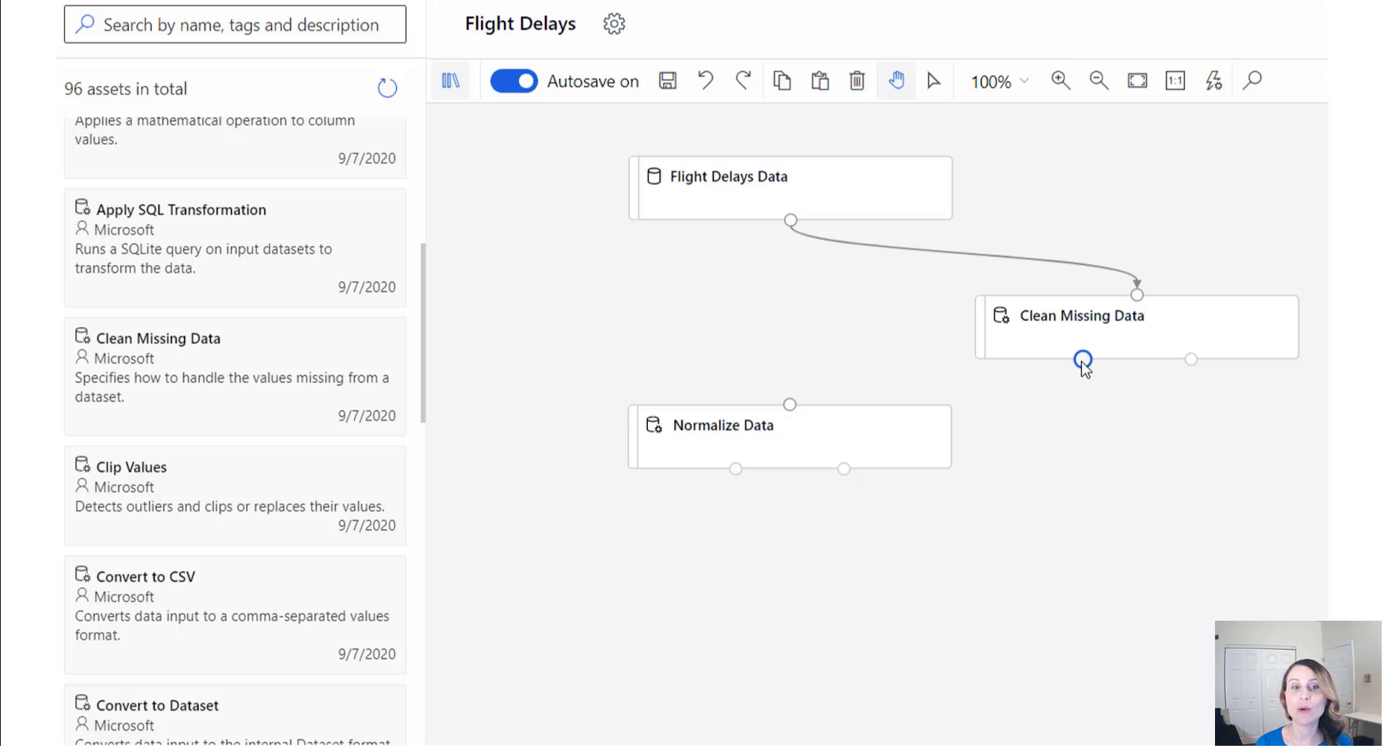
drag(1083, 358, 789, 401)
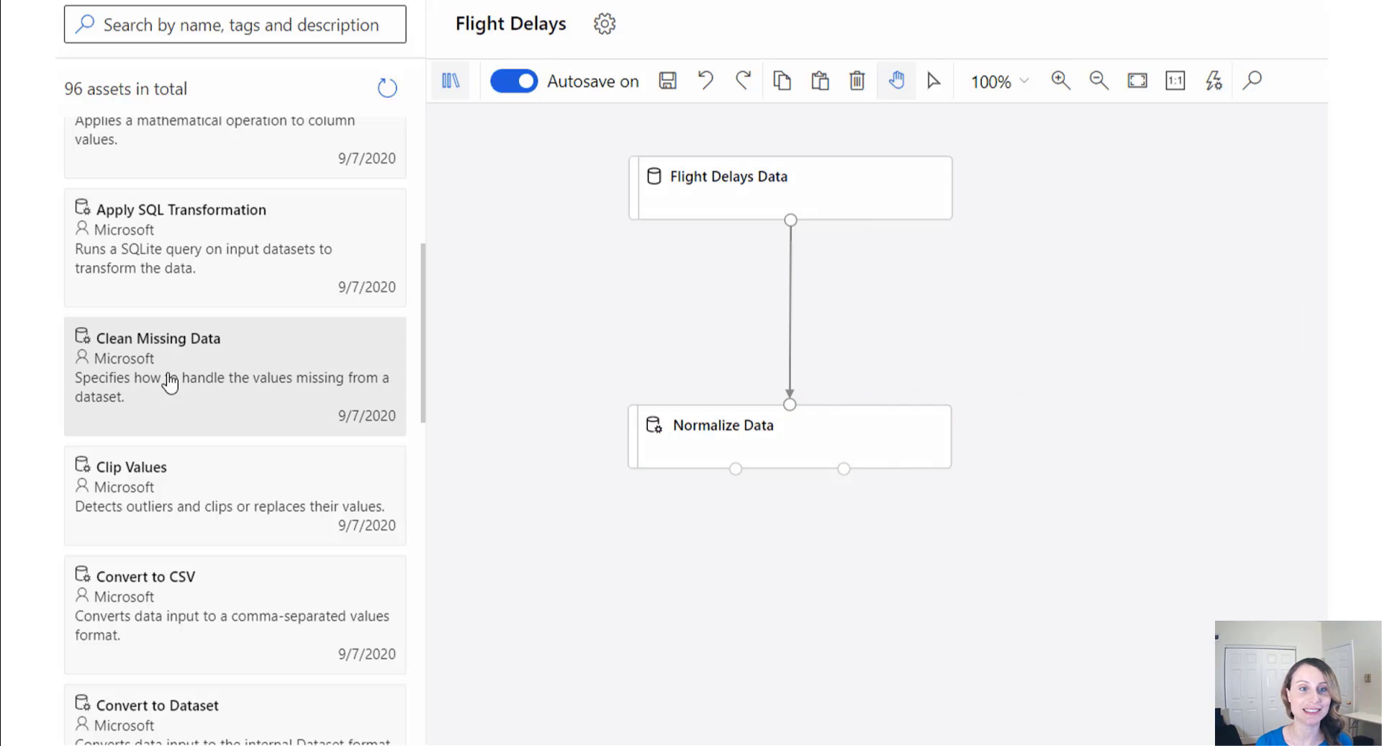
Add a Clean Missing Data module to the canvas and select the link between Flight Delays Data and Normalize Data.
drag(172, 382, 1137, 317)
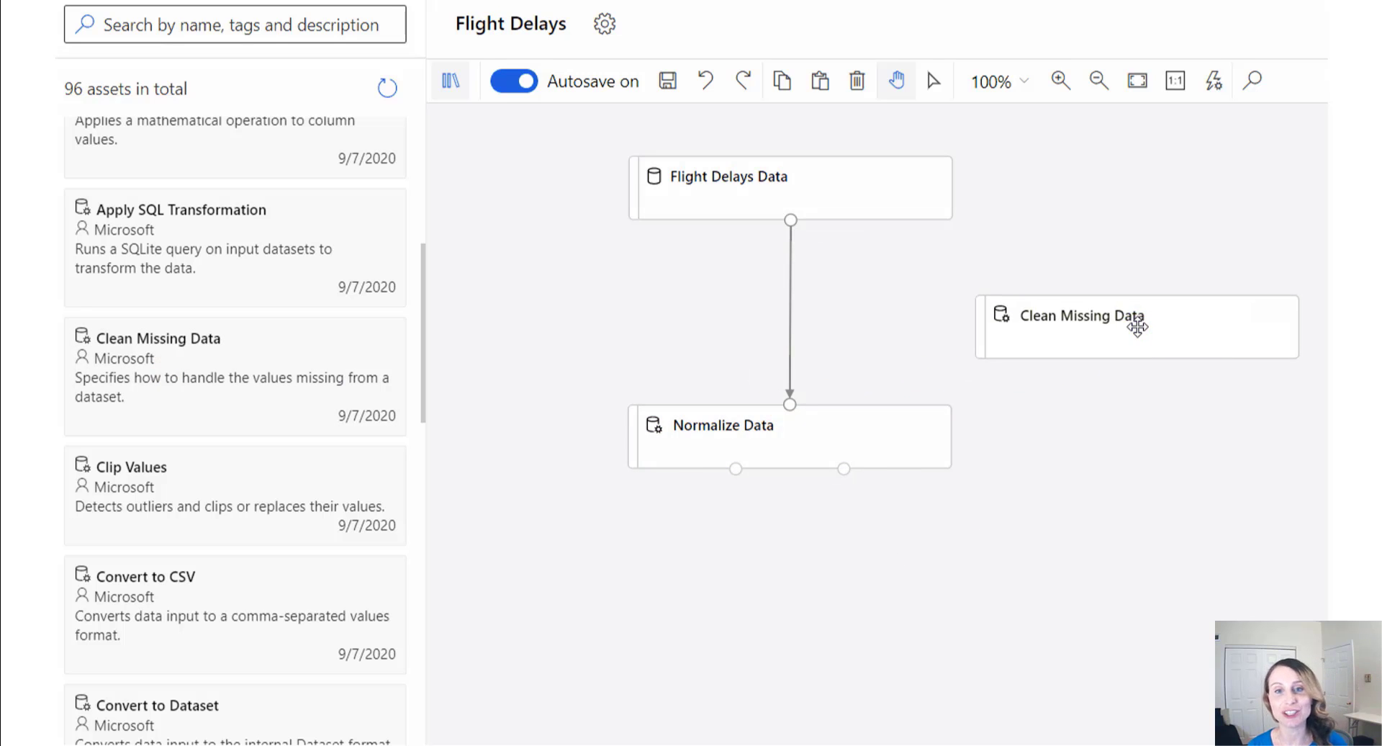
click(789, 315)
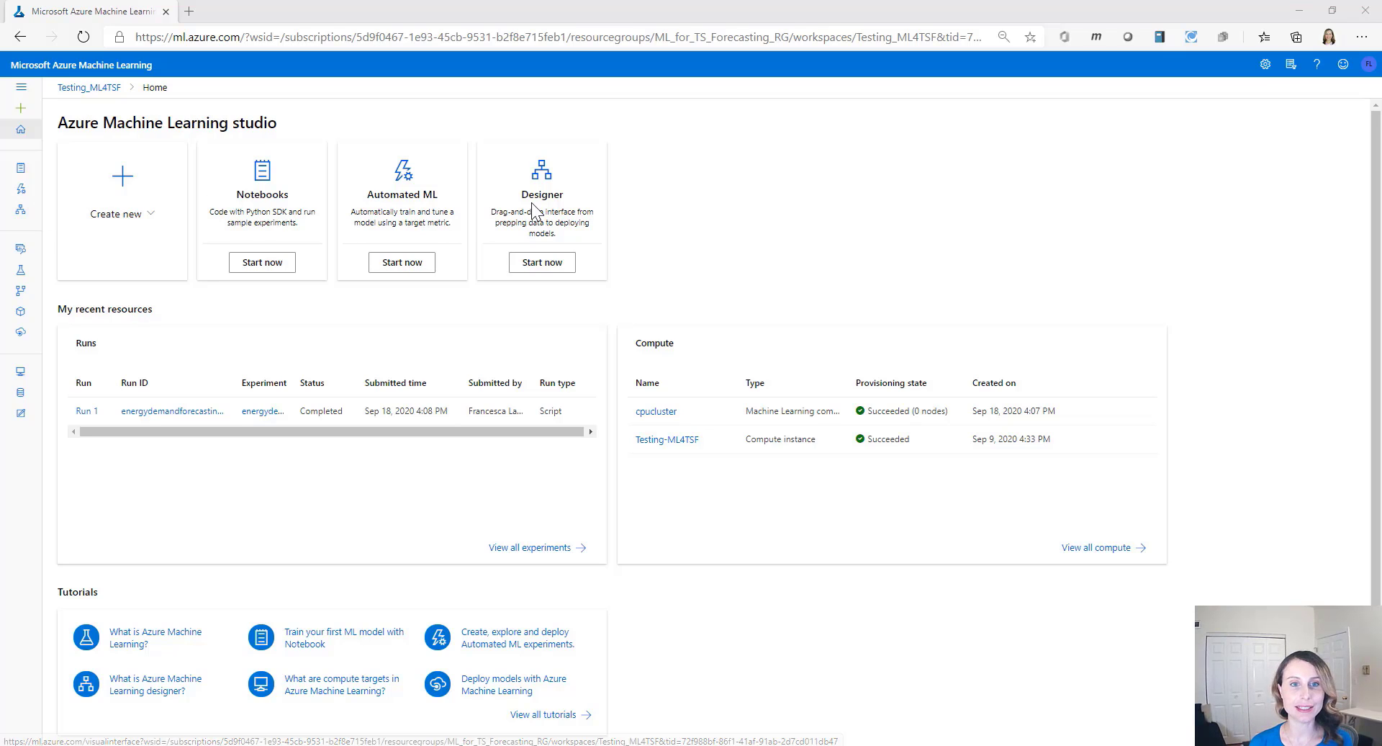
Open the sample pipeline Regression - Automobile Price Prediction (Compare algorithms) from the full list of Designer samples.
click(535, 266)
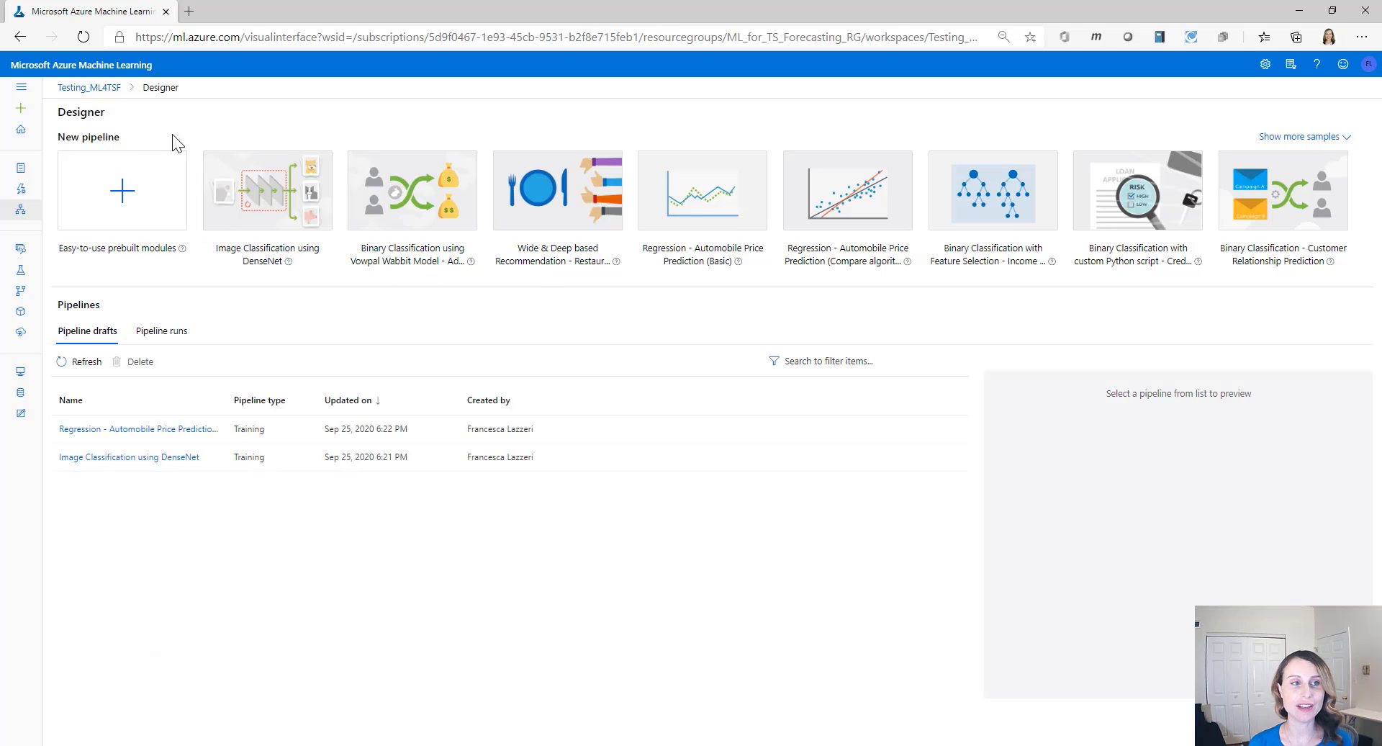
click(1276, 140)
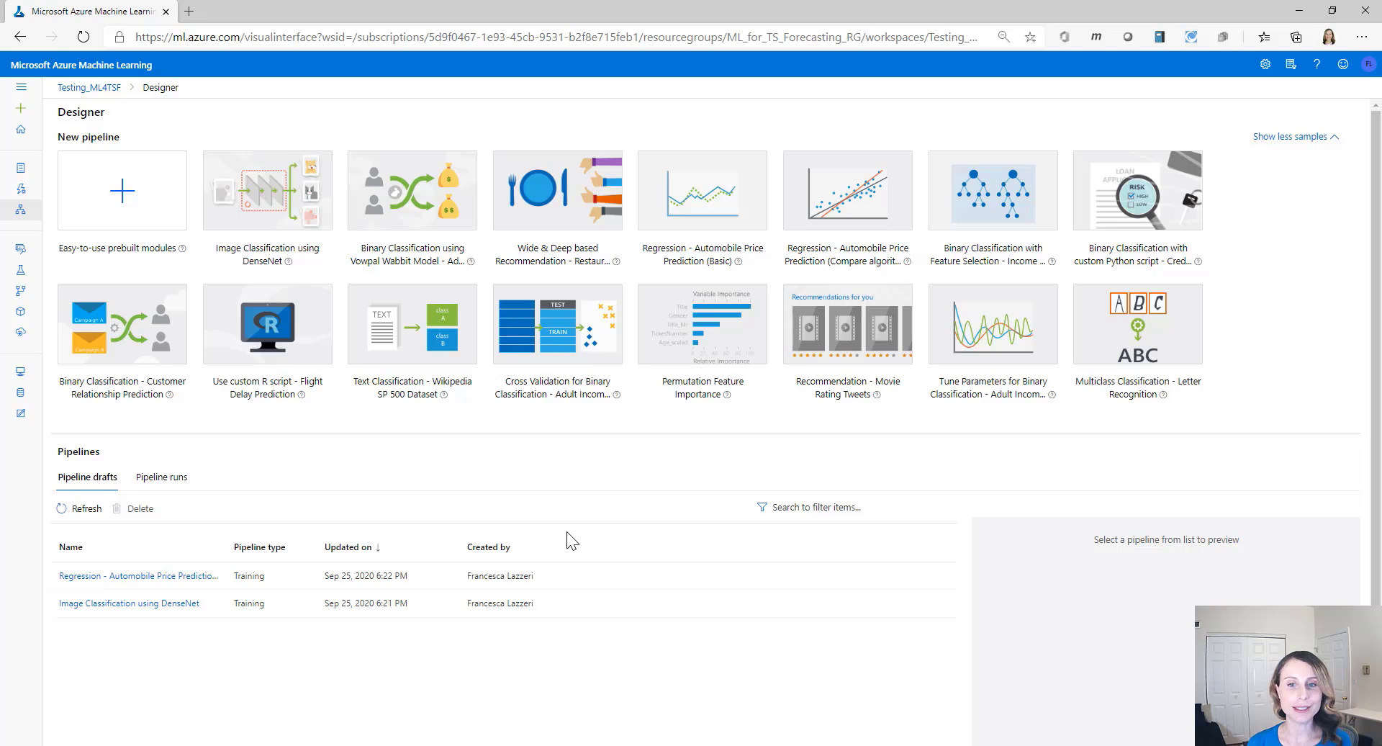
click(824, 268)
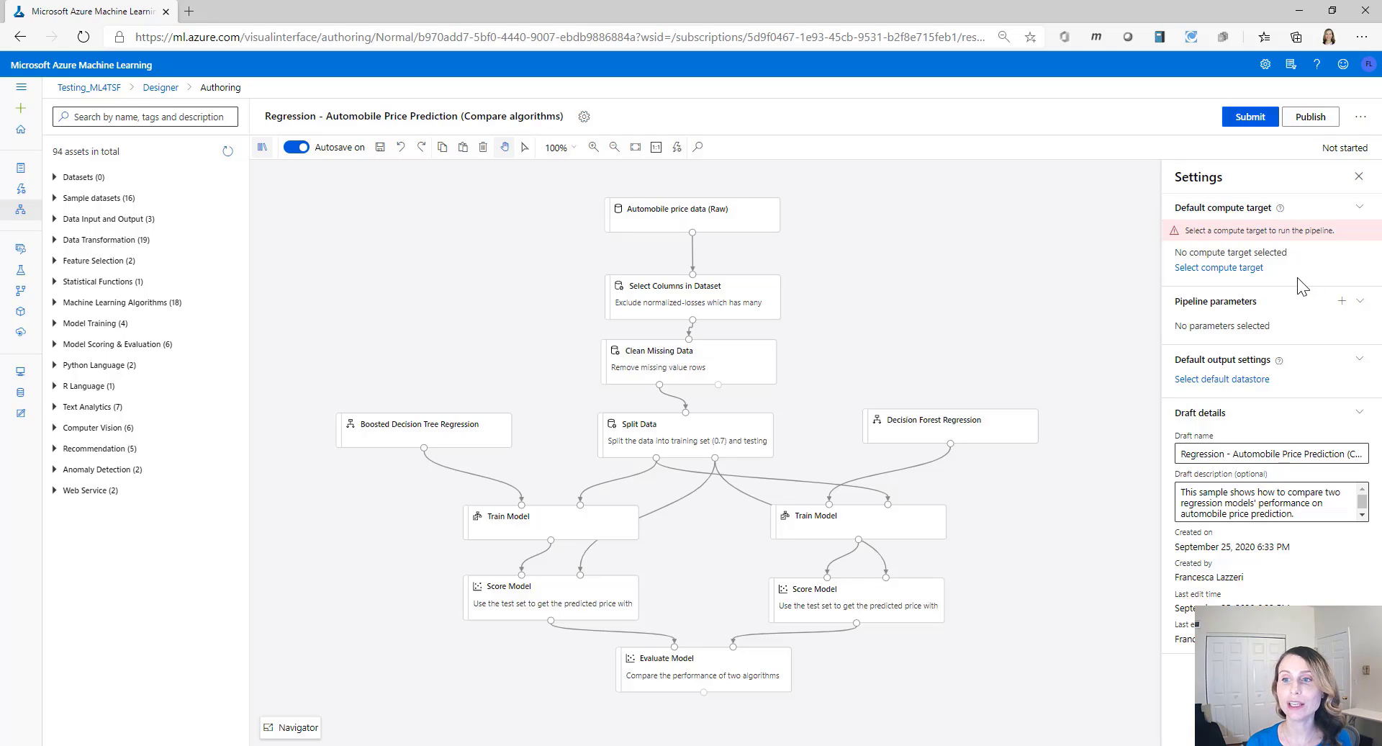
Set the pipeline's default compute target to the existing compute instance Testing-ML4TSF.
click(1253, 273)
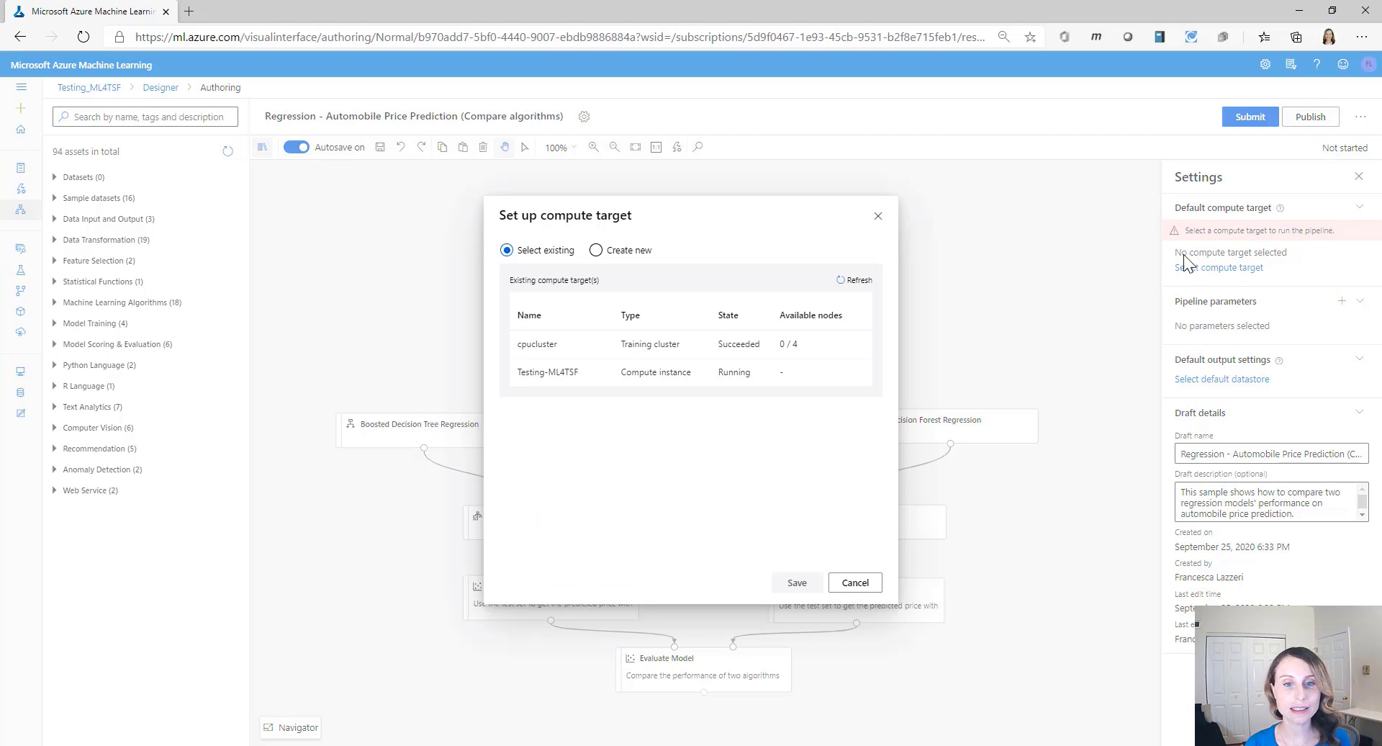
click(619, 373)
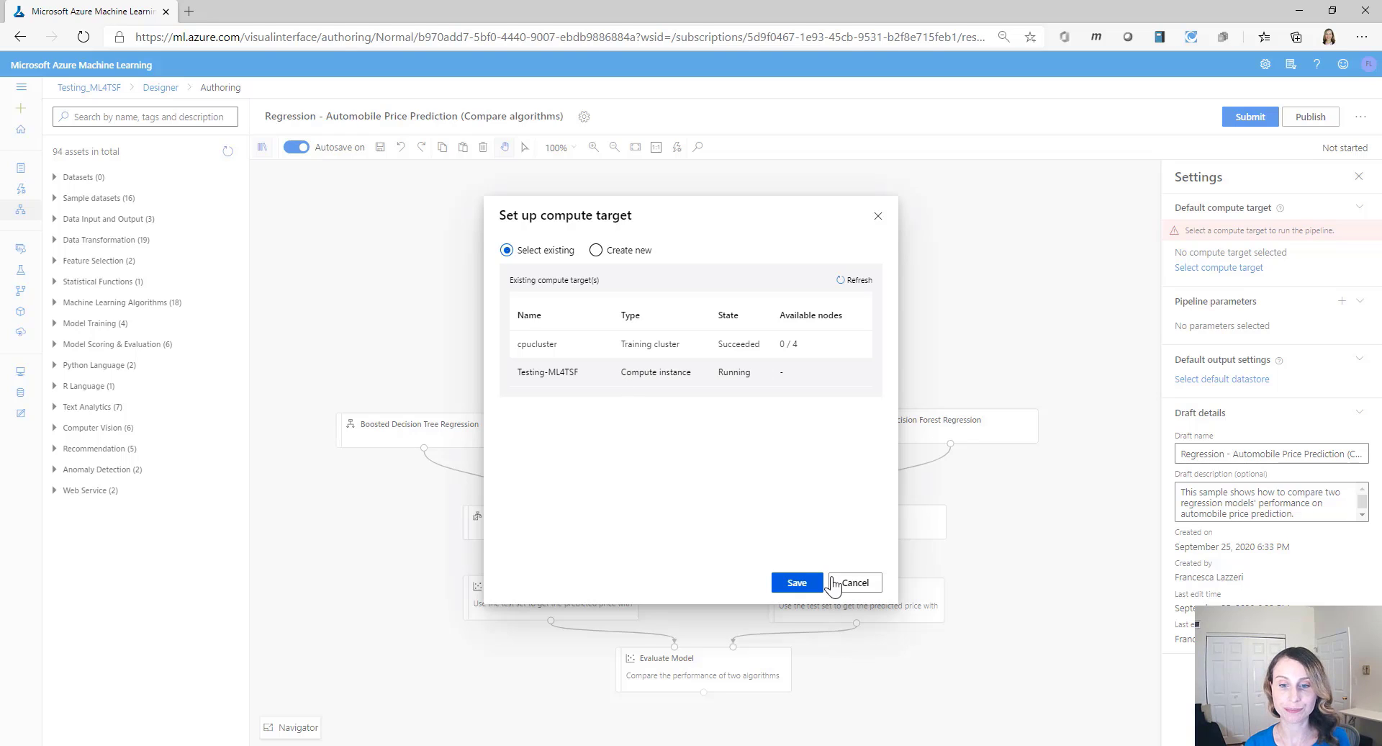
click(808, 581)
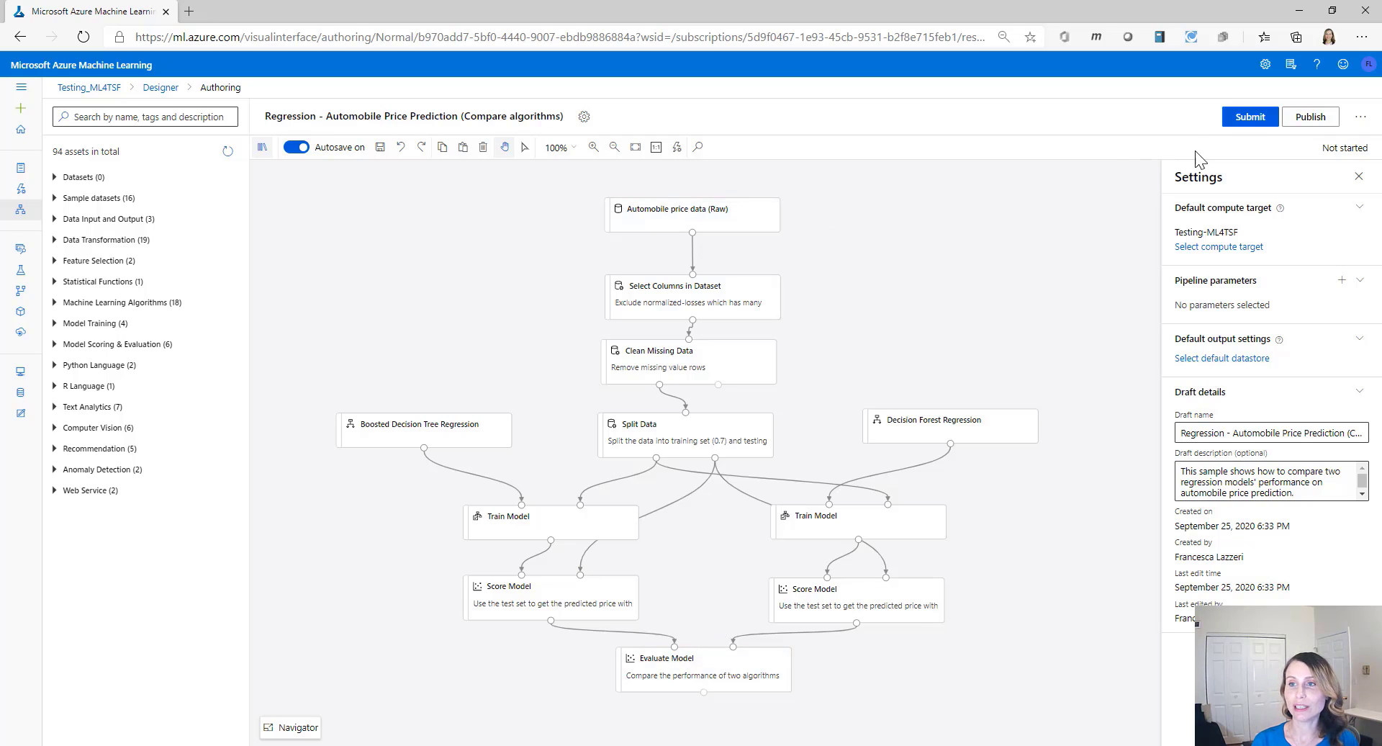
Submit the pipeline run under a new experiment named Automobile.
click(1239, 122)
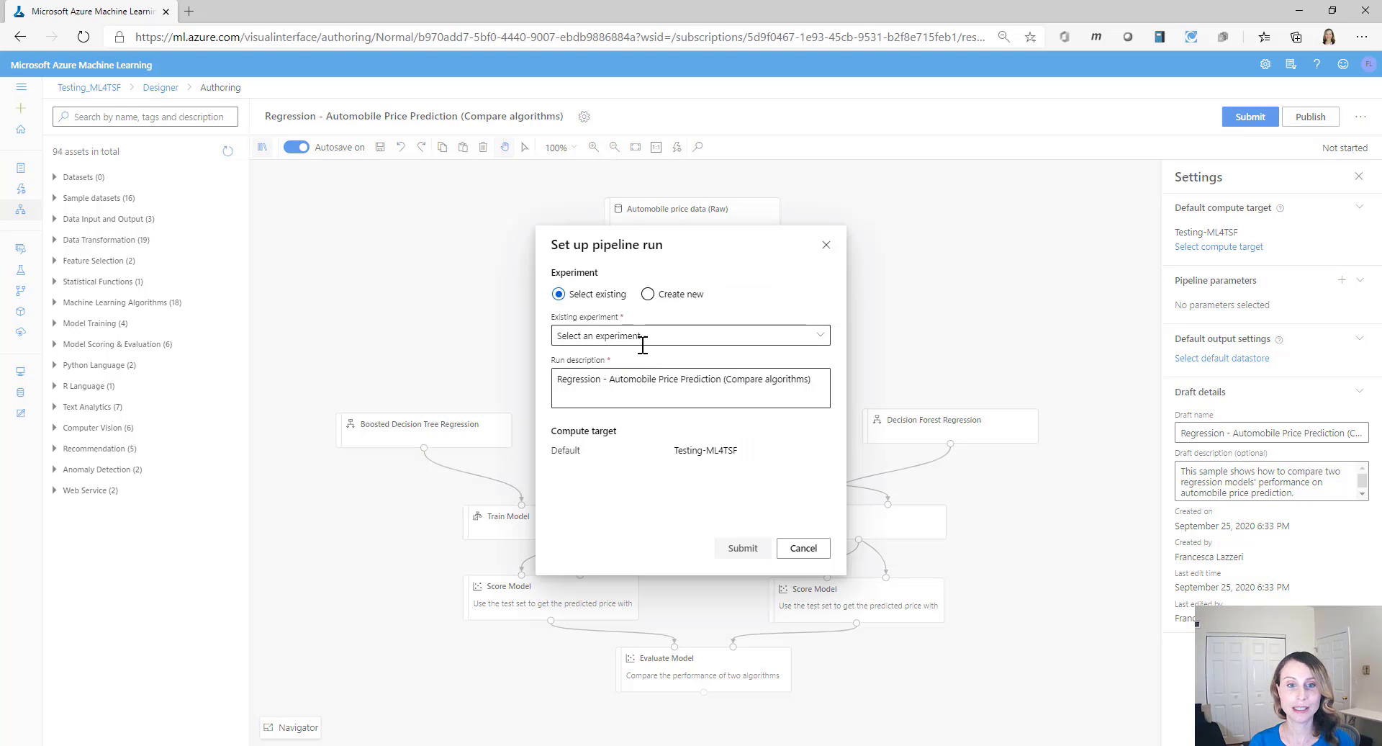
click(648, 295)
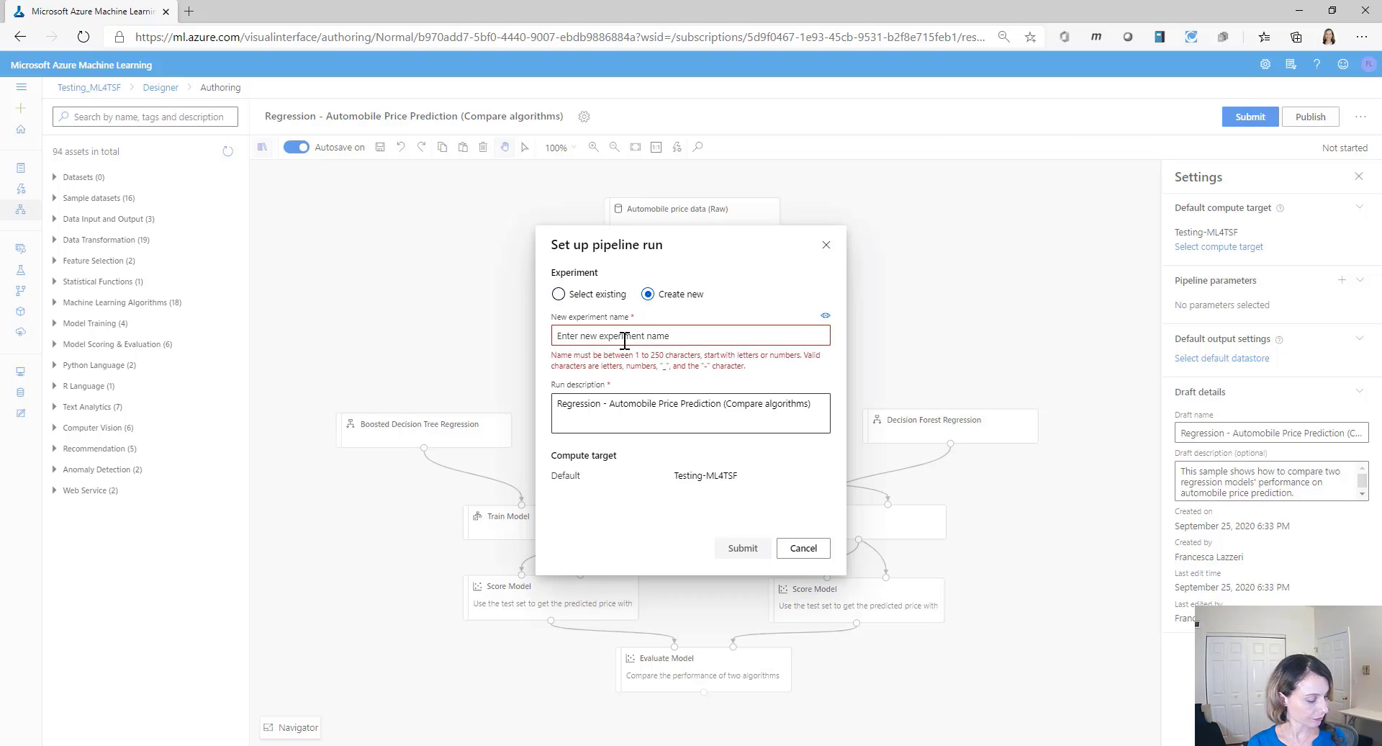
text(Automobile)
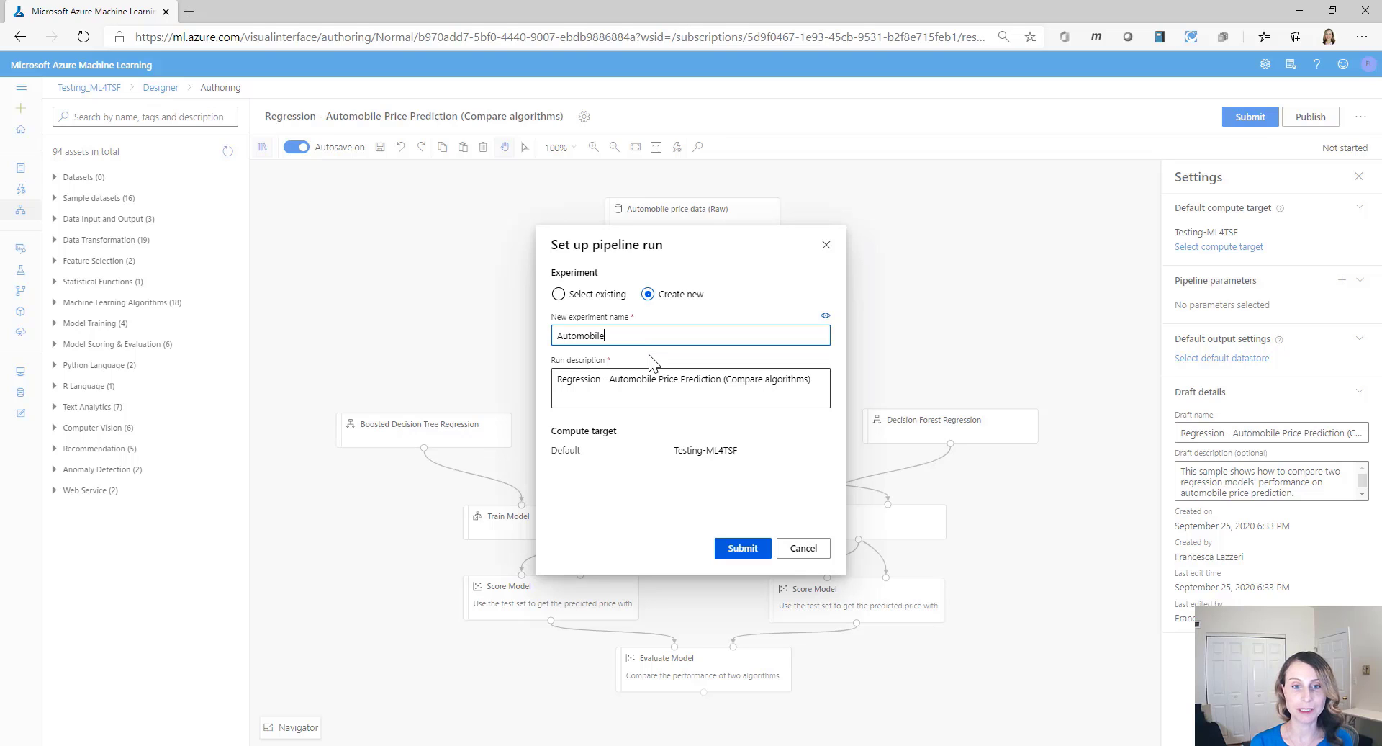
click(745, 552)
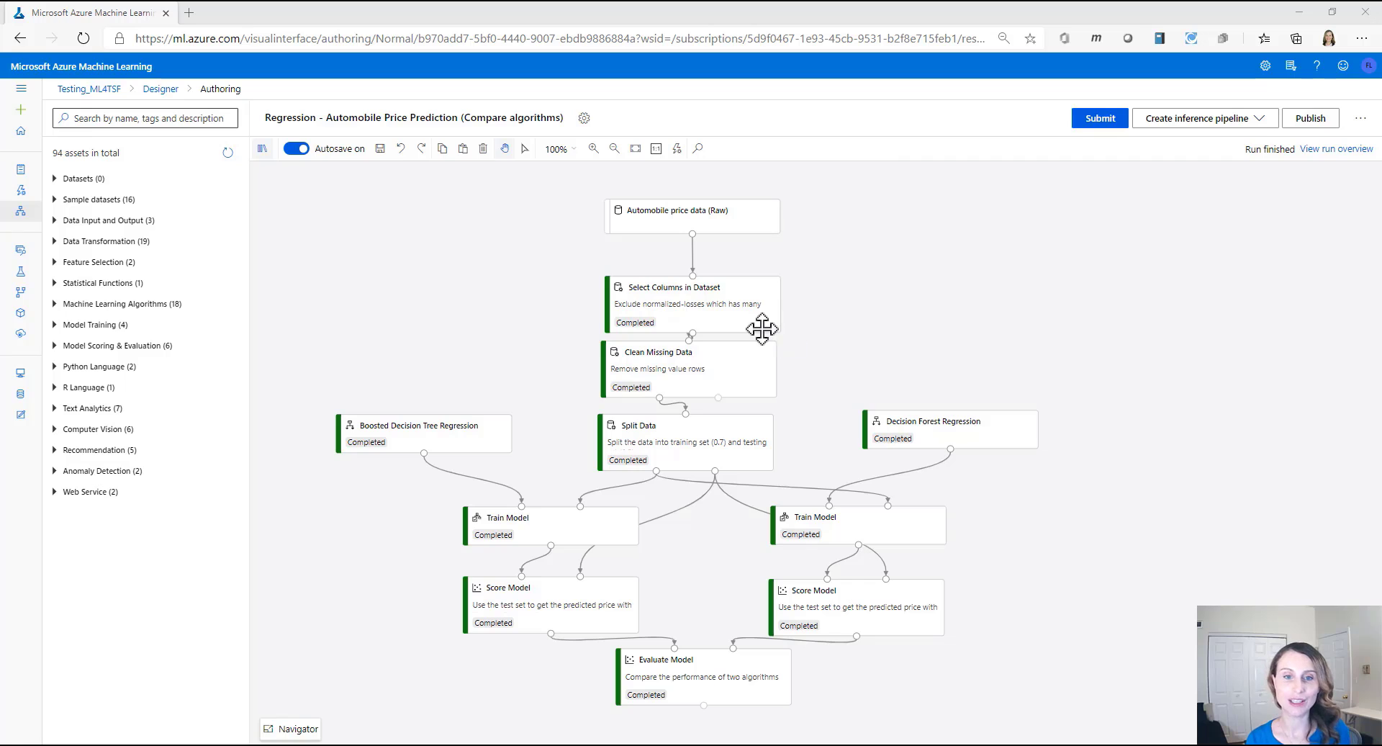
Review the column rules of Select Columns in Dataset without changing them, and the parameters of Clean Missing Data.
click(733, 315)
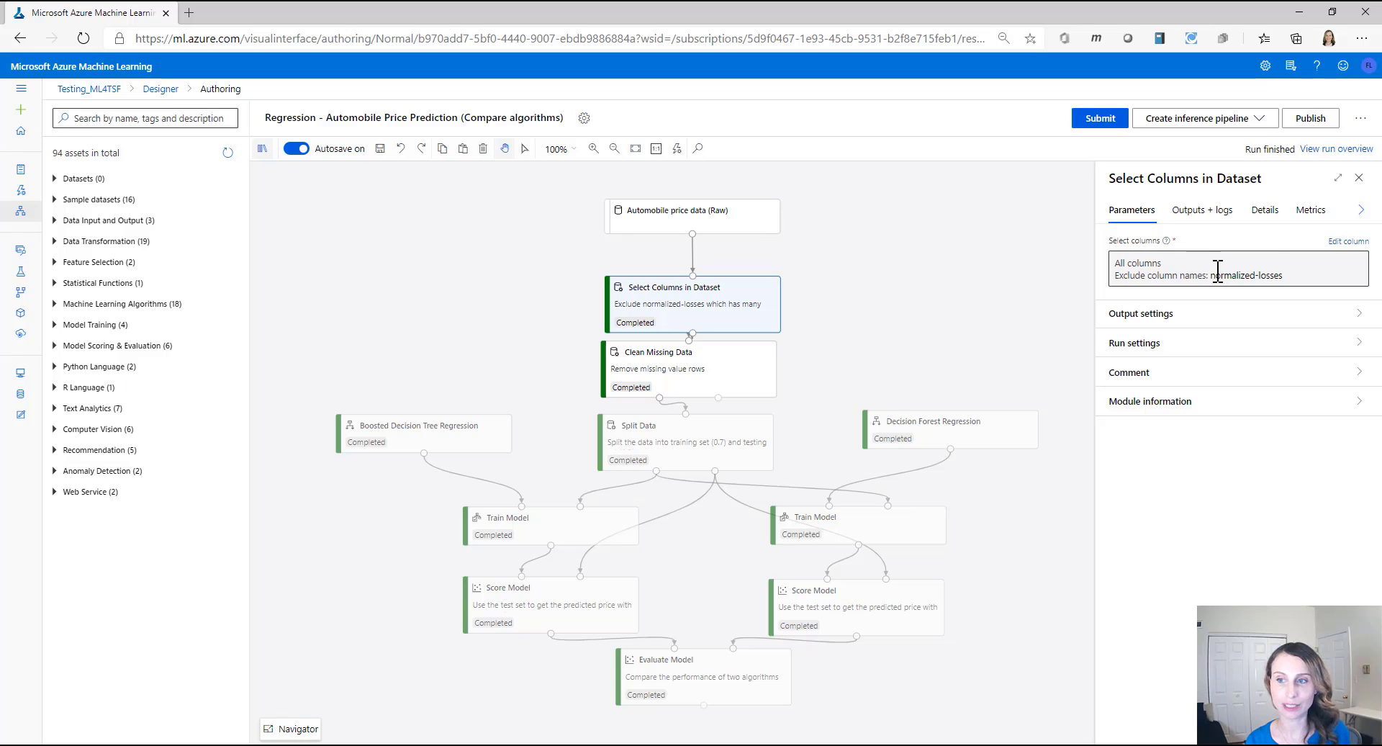
click(1338, 243)
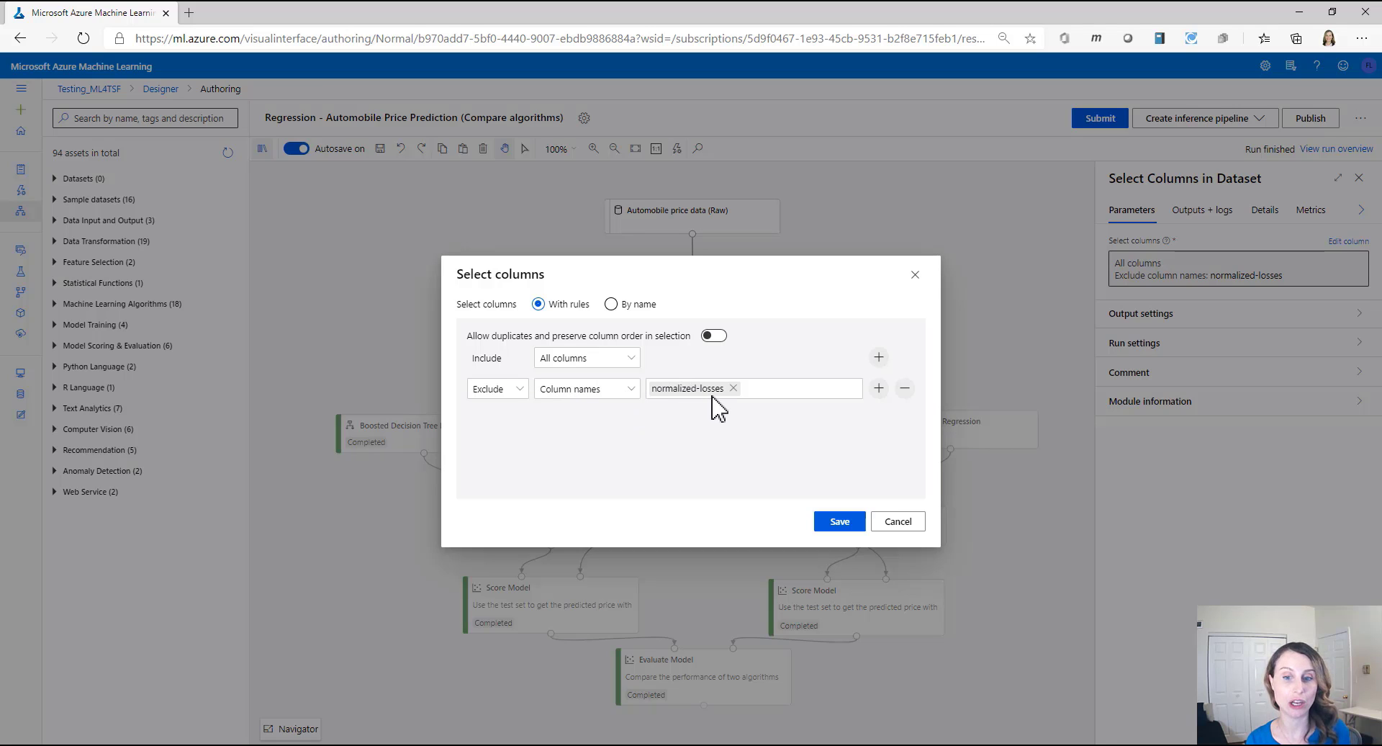
click(909, 530)
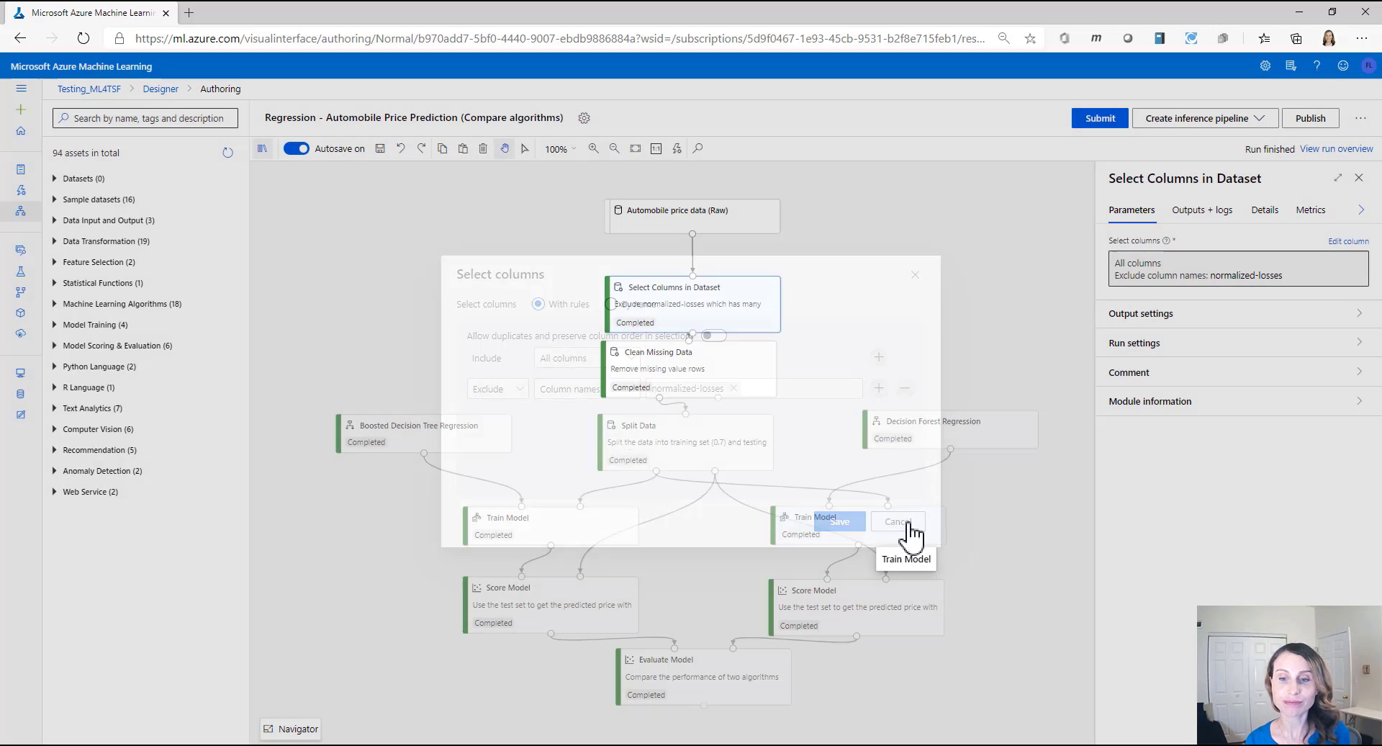
click(727, 357)
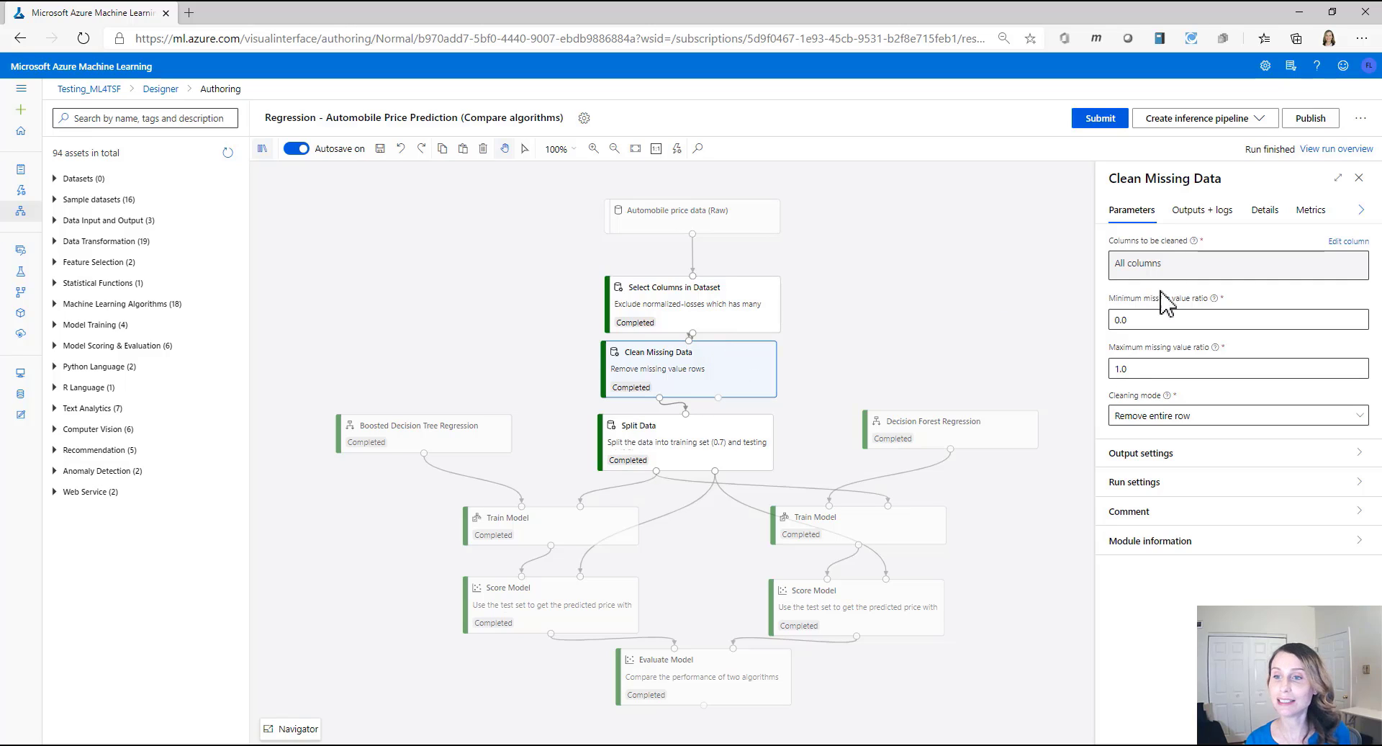
mouse_move(1194, 242)
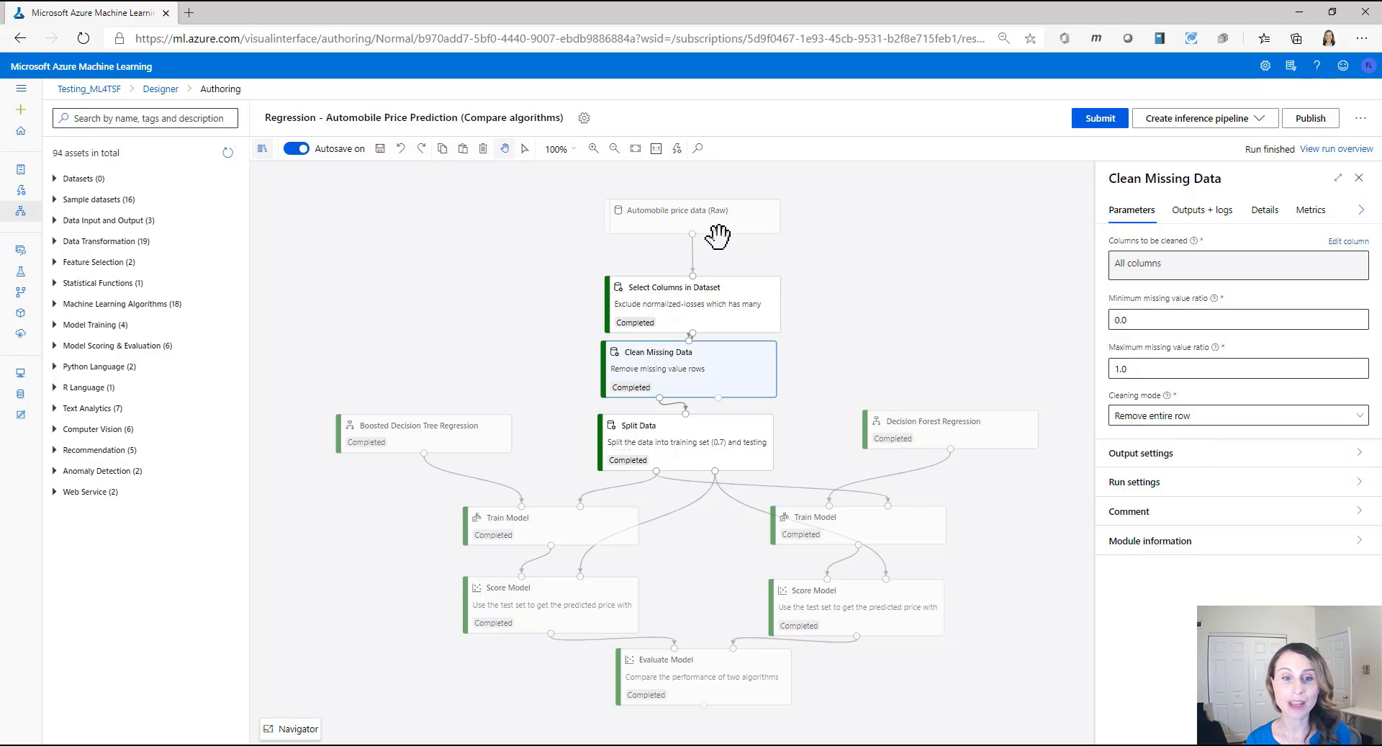
Review the Split Data module's parameters and its available splitting modes, leaving Split Rows selected.
click(680, 449)
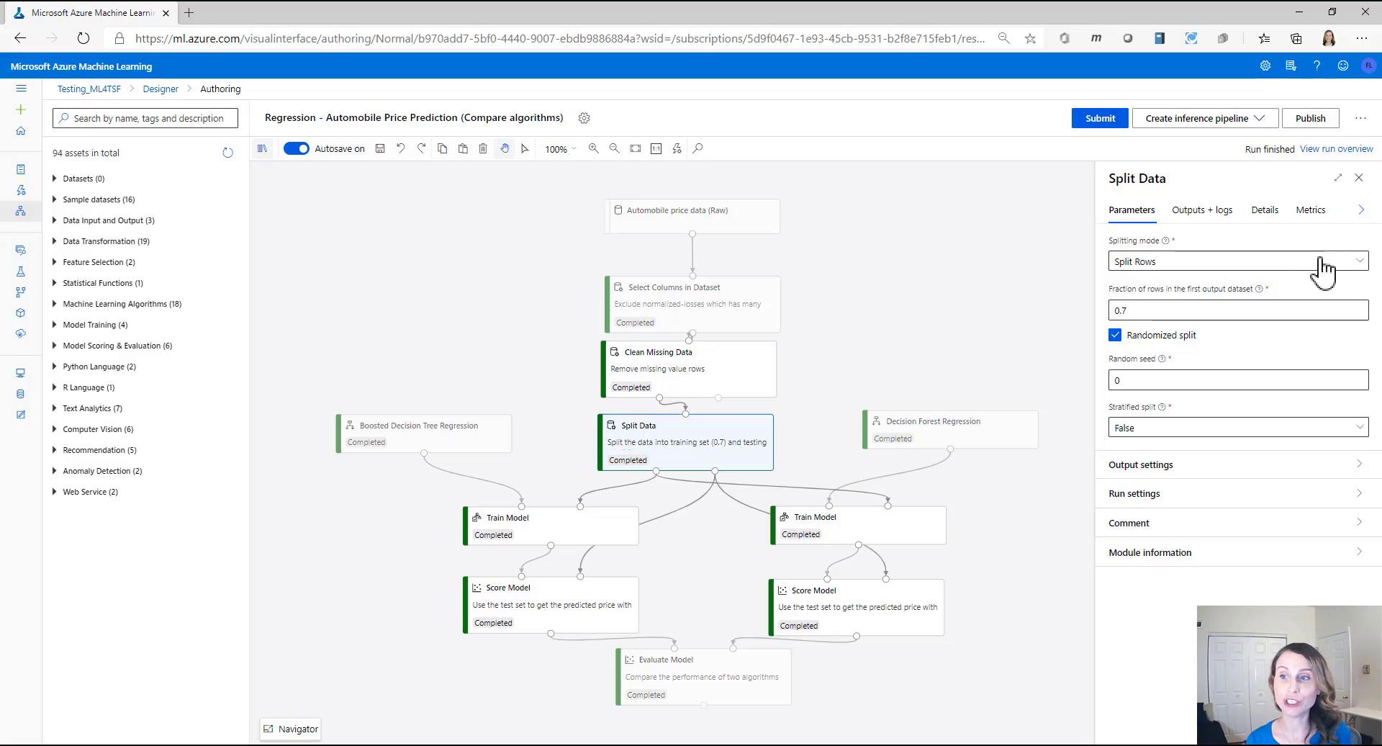
click(1342, 261)
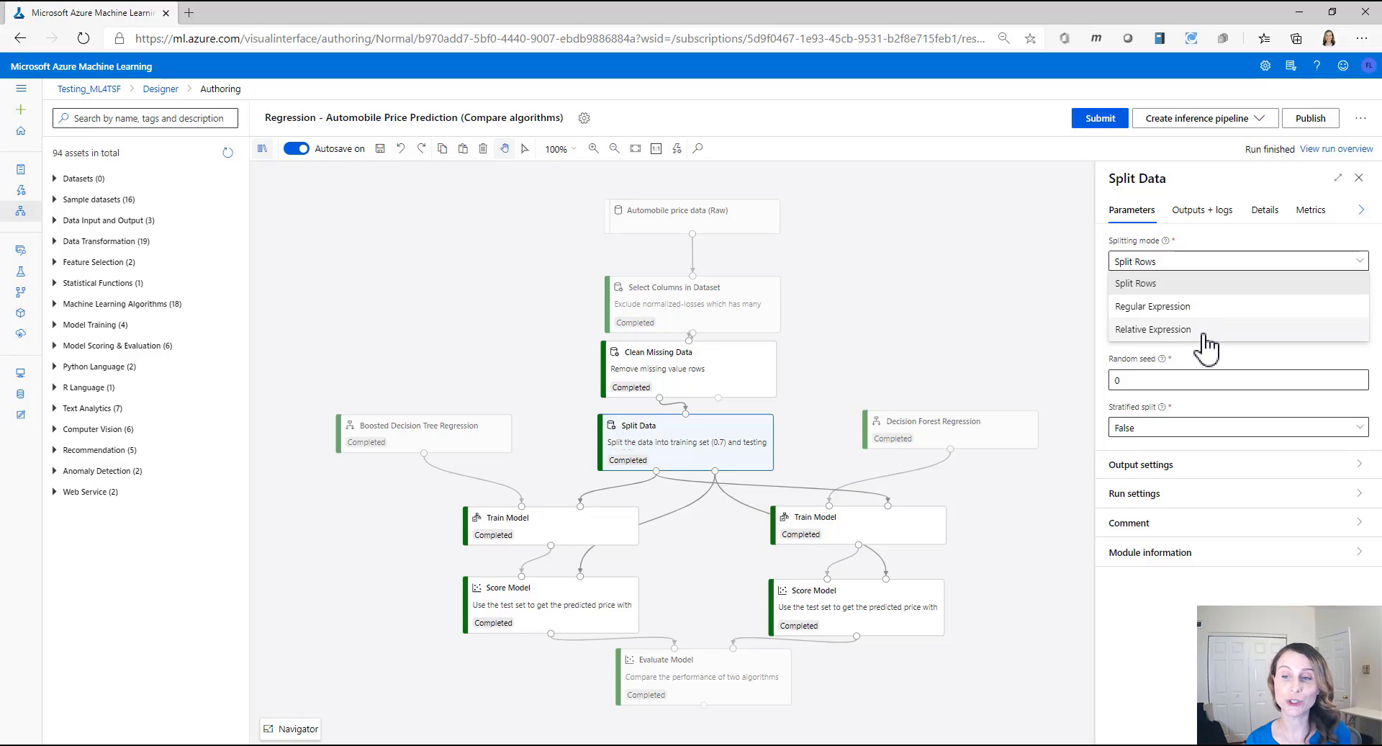
click(1018, 324)
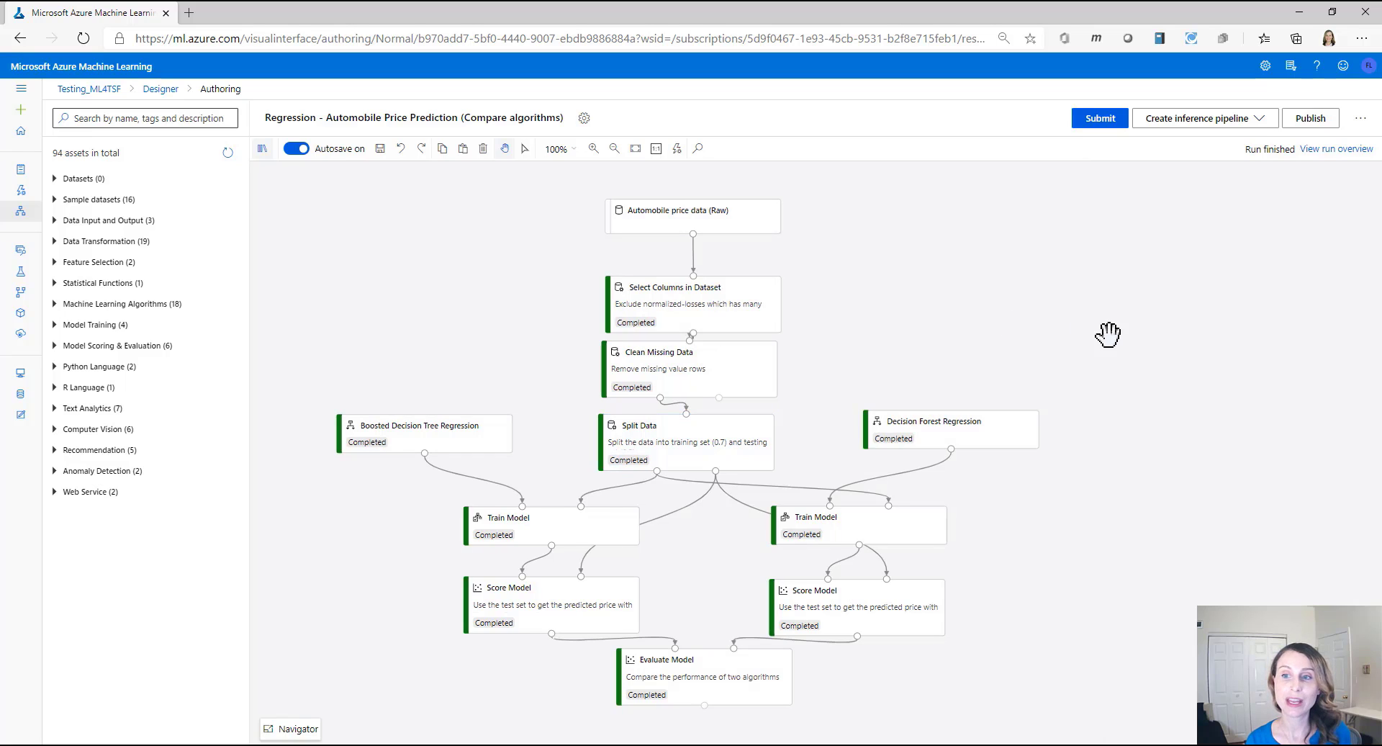
click(711, 440)
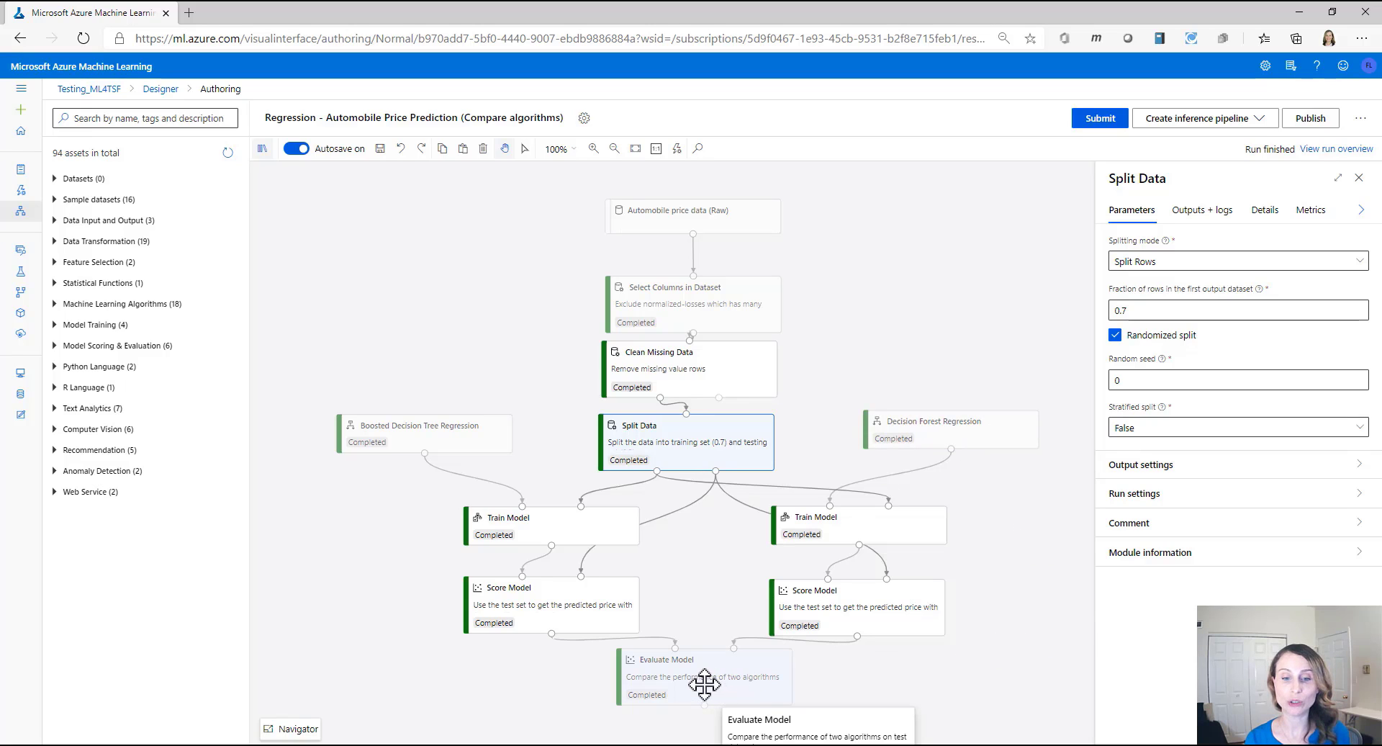
Enable Regenerate output in the Evaluate Model module's output settings and show its module information.
click(704, 683)
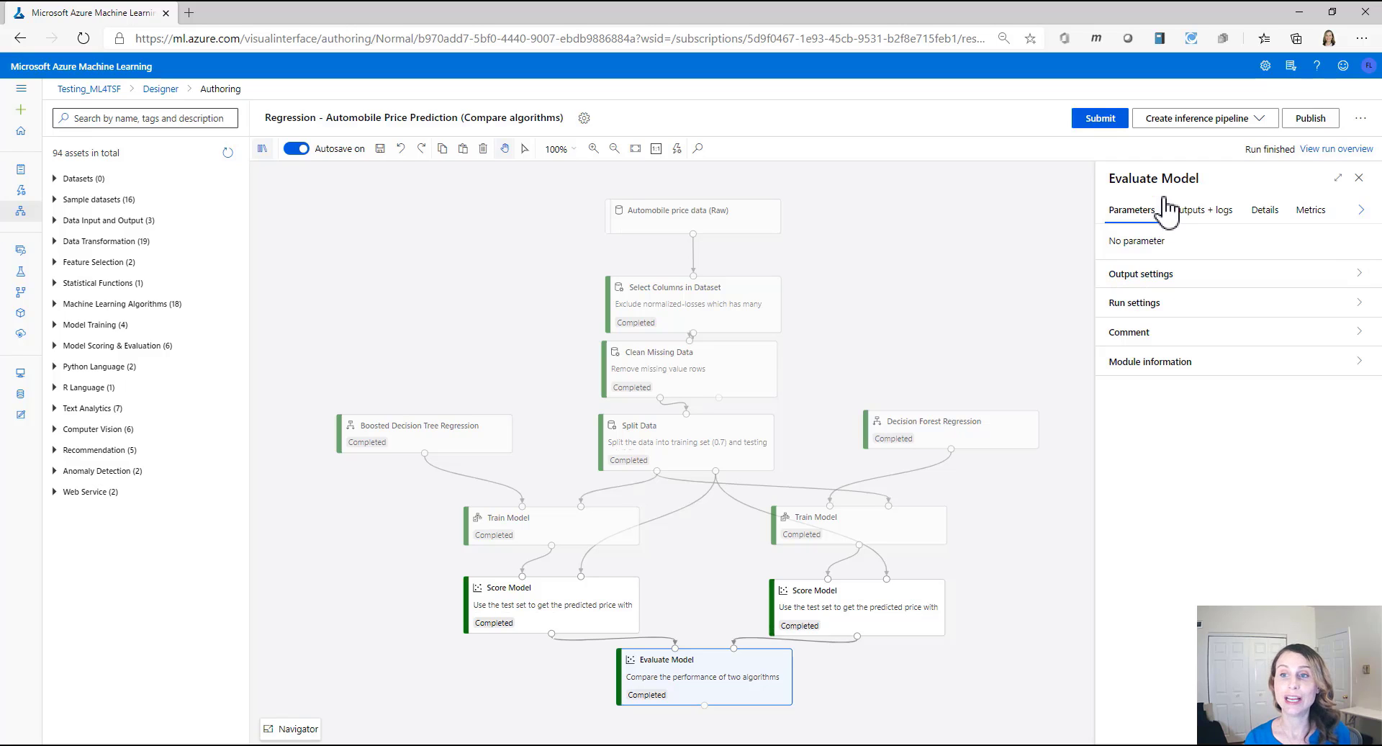
click(1153, 277)
click(1115, 343)
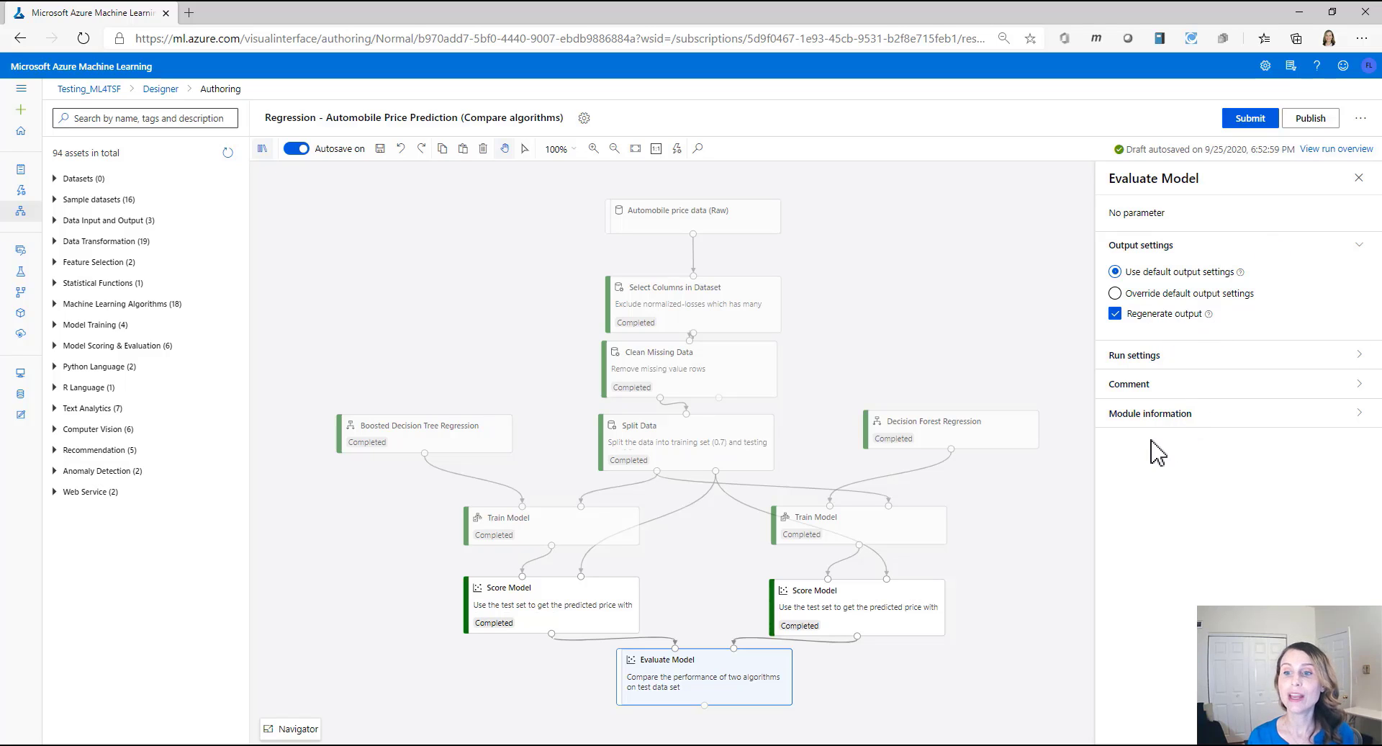
click(1114, 417)
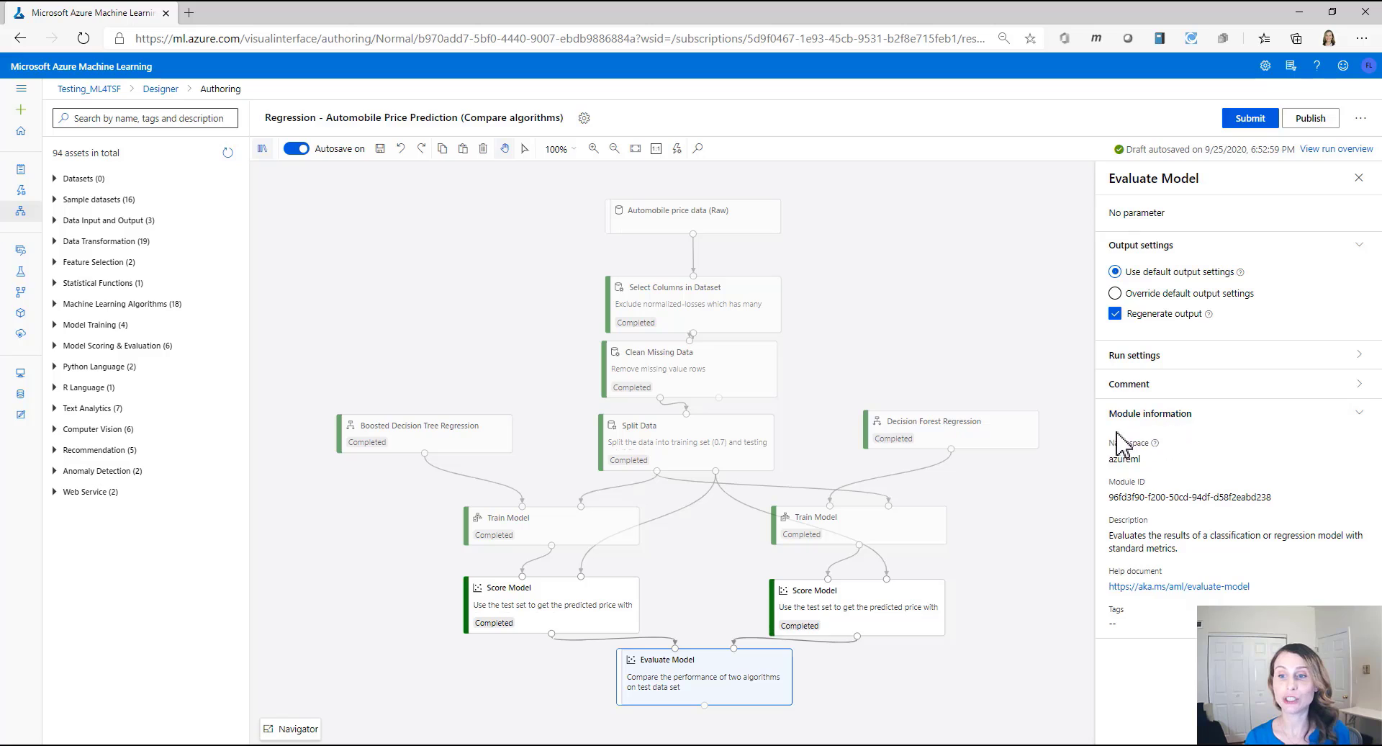